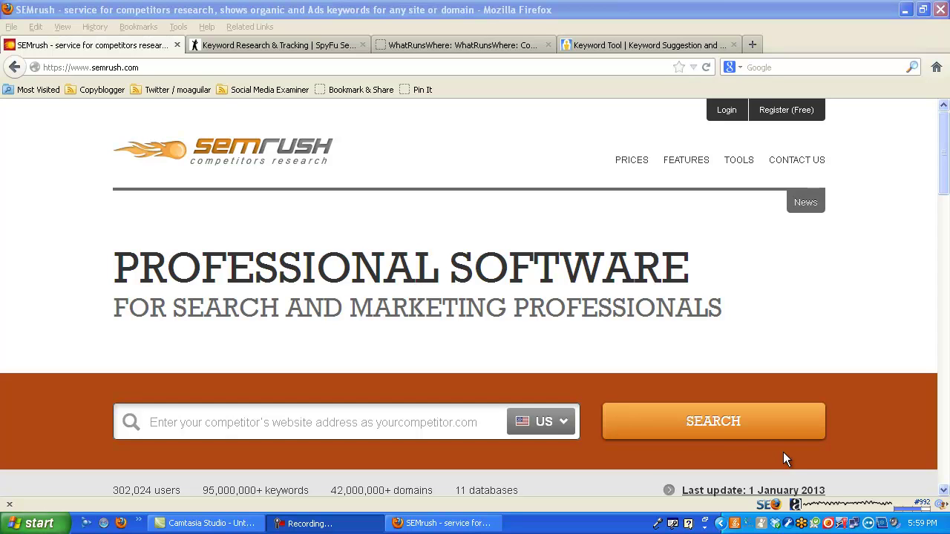
Enter internetmarketingtrainingcenter.net in SEMrush's competitor search box, keeping the US database
click(276, 420)
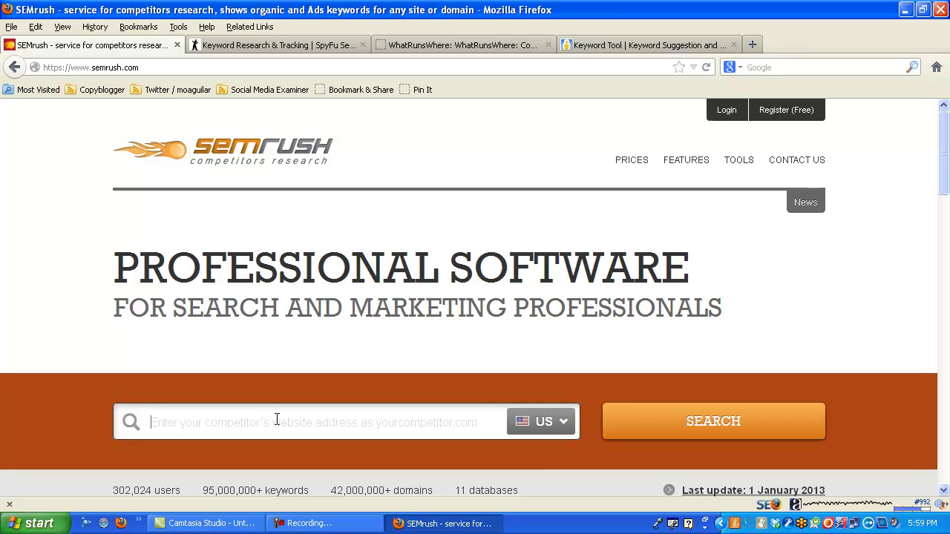
text(inter)
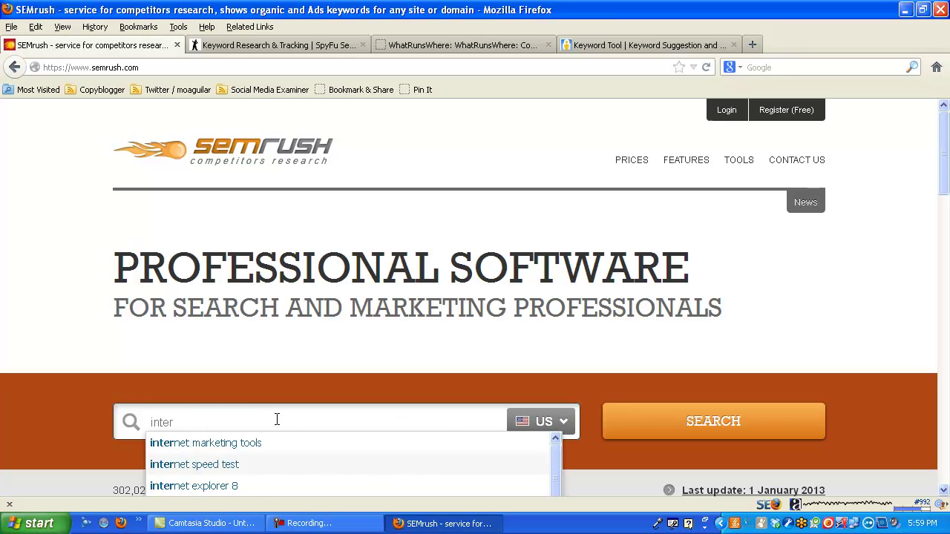
text(netmakr)
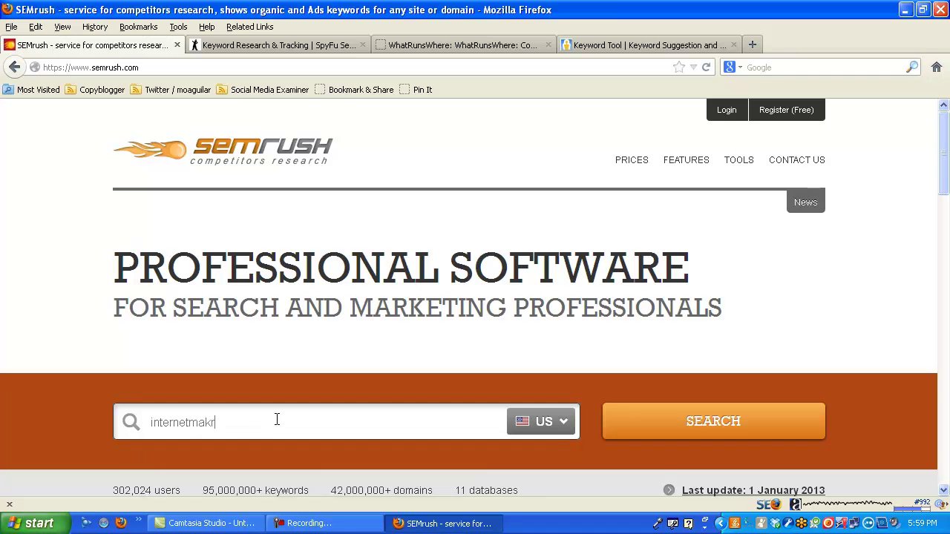
key(BackSpace)
key(BackSpace)
text(rke)
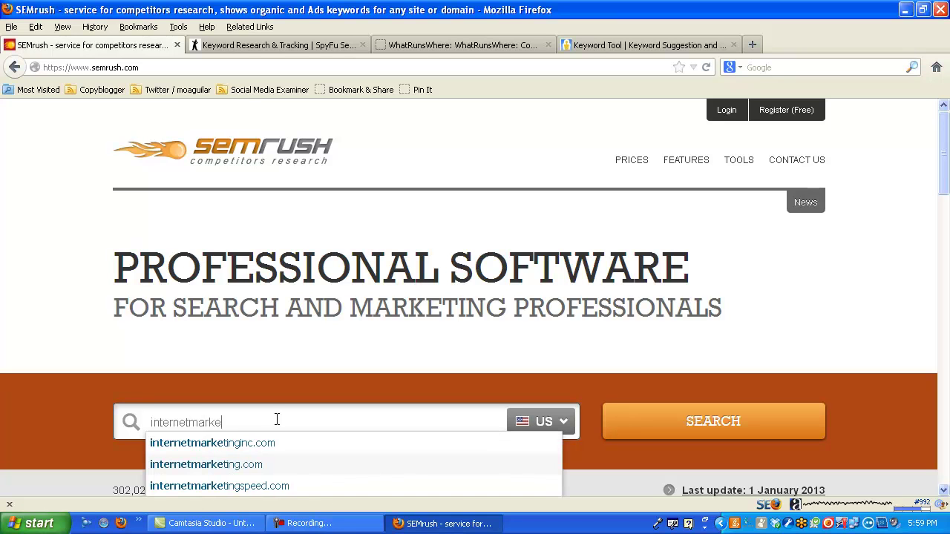
text(tingtra)
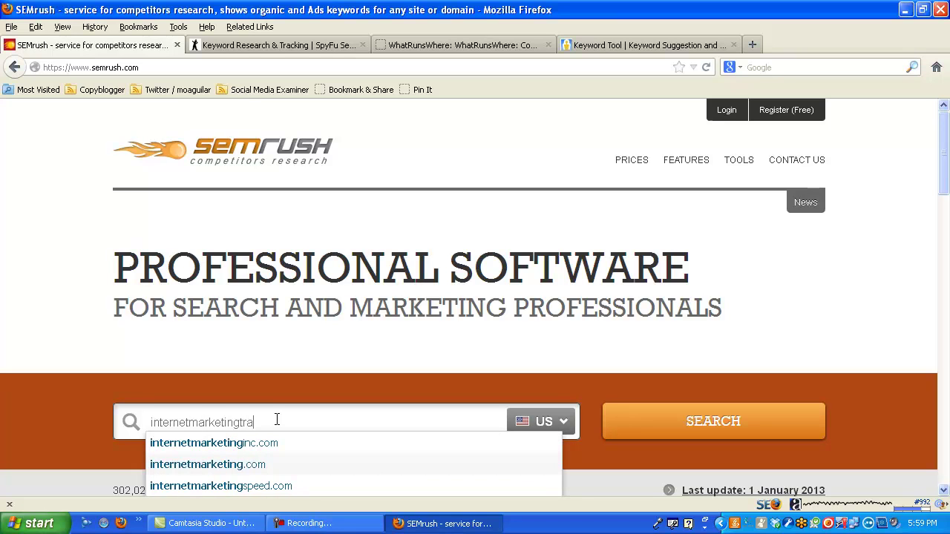
text(inig)
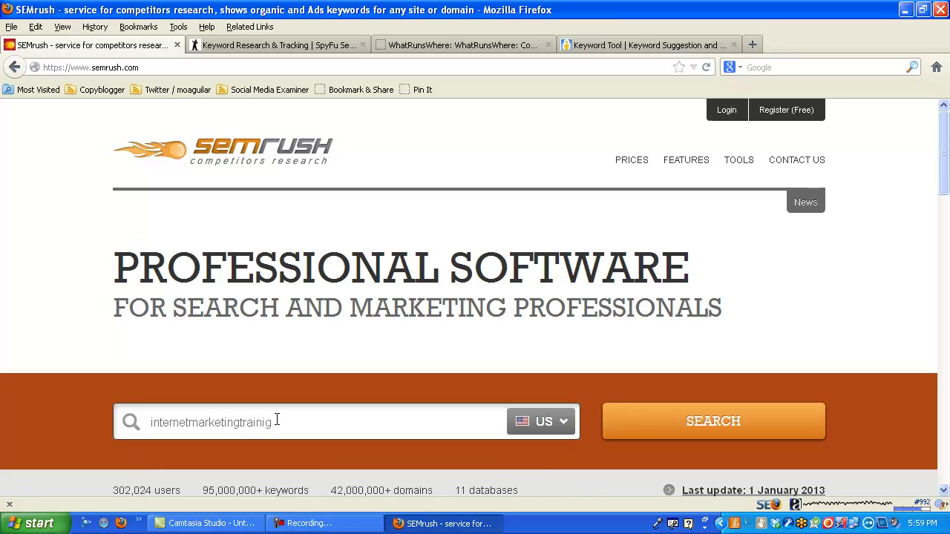
key(BackSpace)
text(ngcenter.net)
Run the SEMrush search and inspect the SE Traffic chart and sidebar section help
click(684, 430)
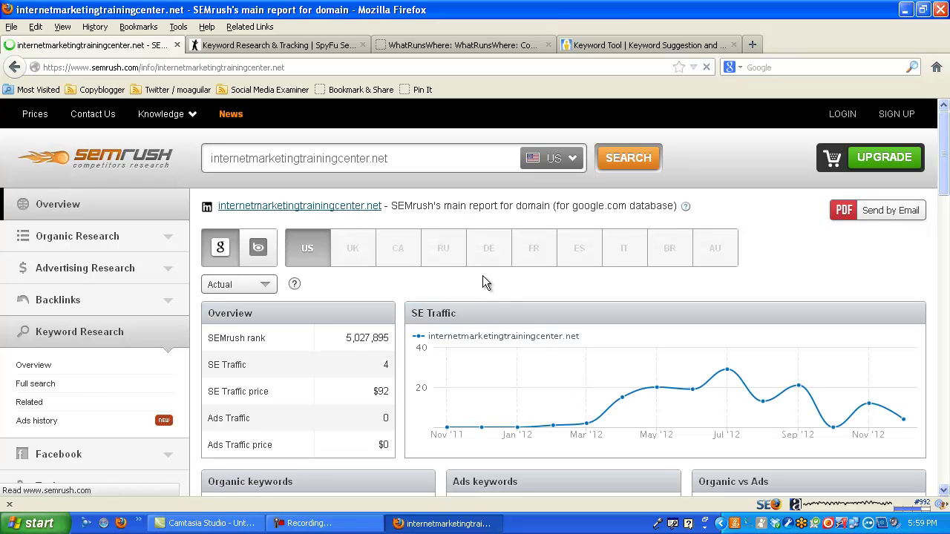
mouse_move(592, 423)
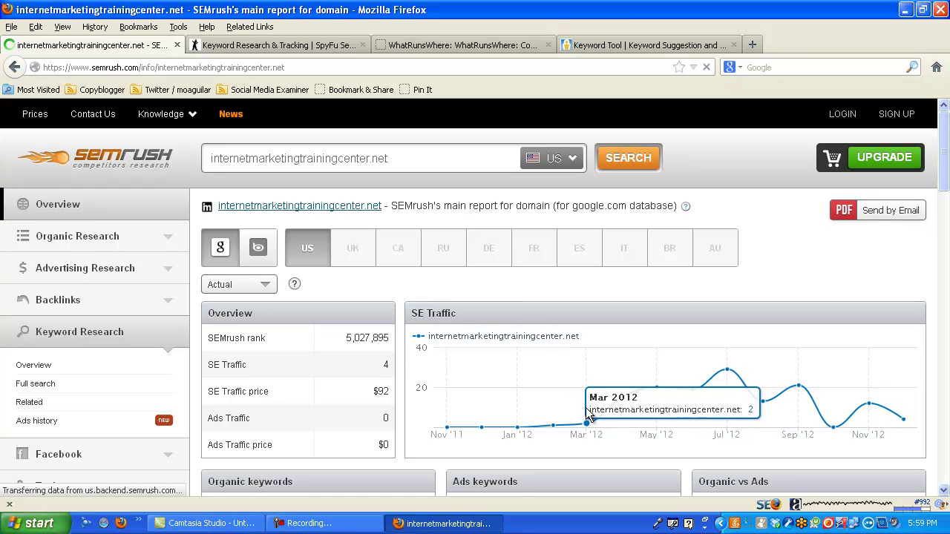
mouse_move(619, 411)
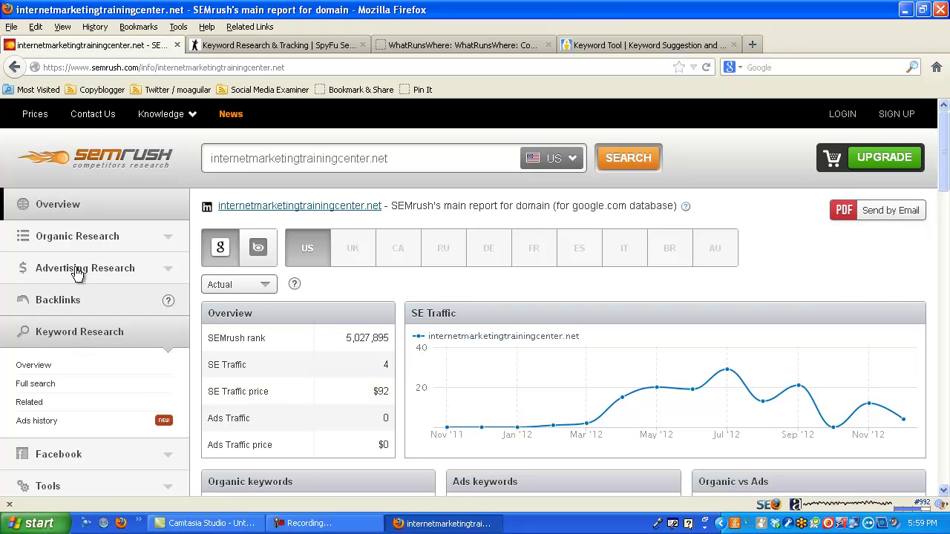
mouse_move(167, 240)
mouse_move(170, 304)
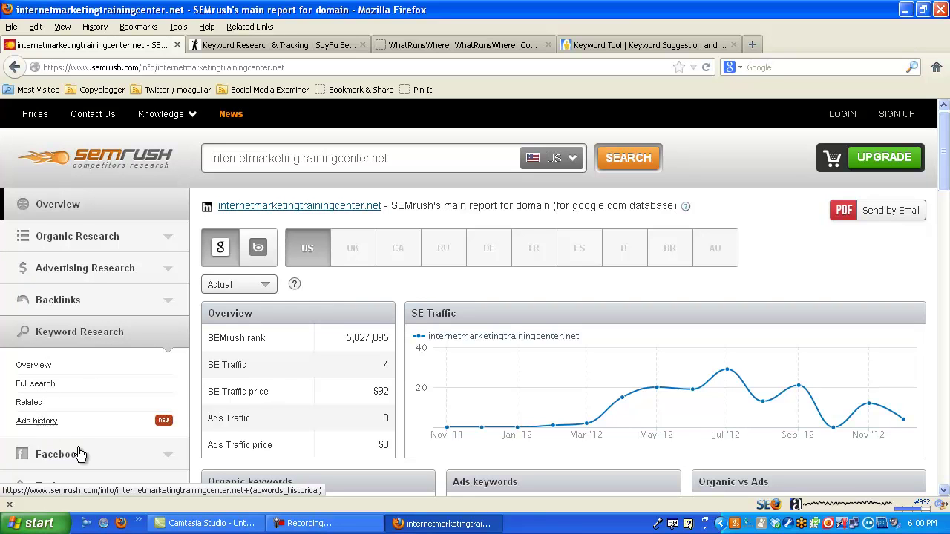
mouse_move(168, 461)
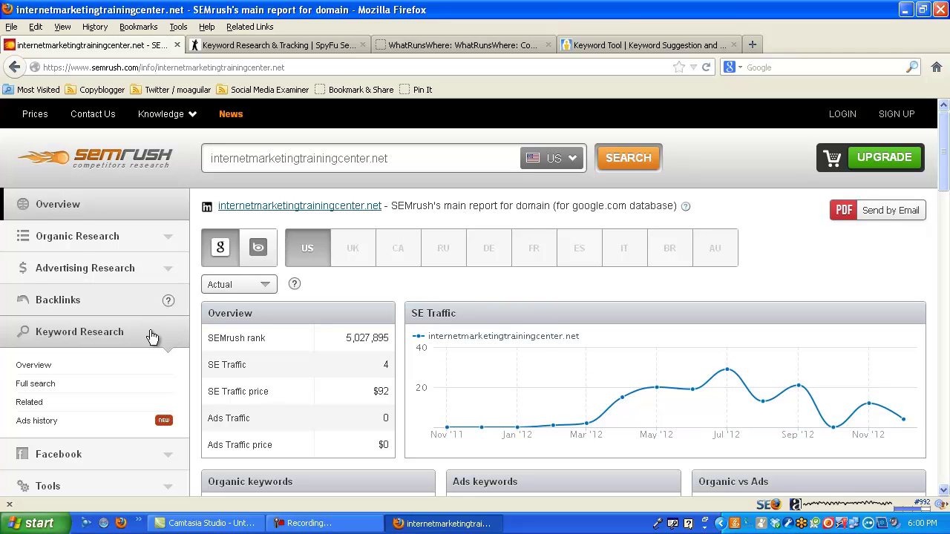
Open Organic Research > Positions for the domain and scroll through the keywords table
click(167, 238)
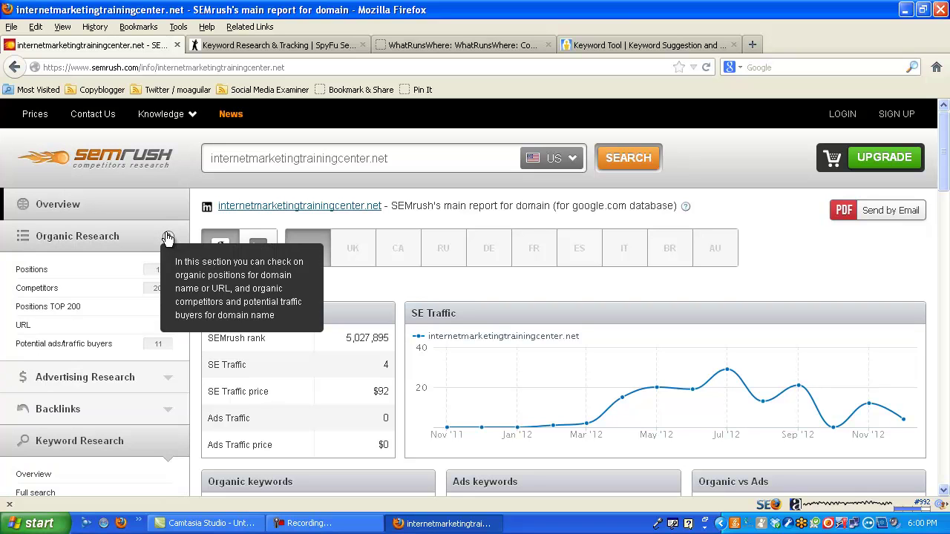
click(34, 271)
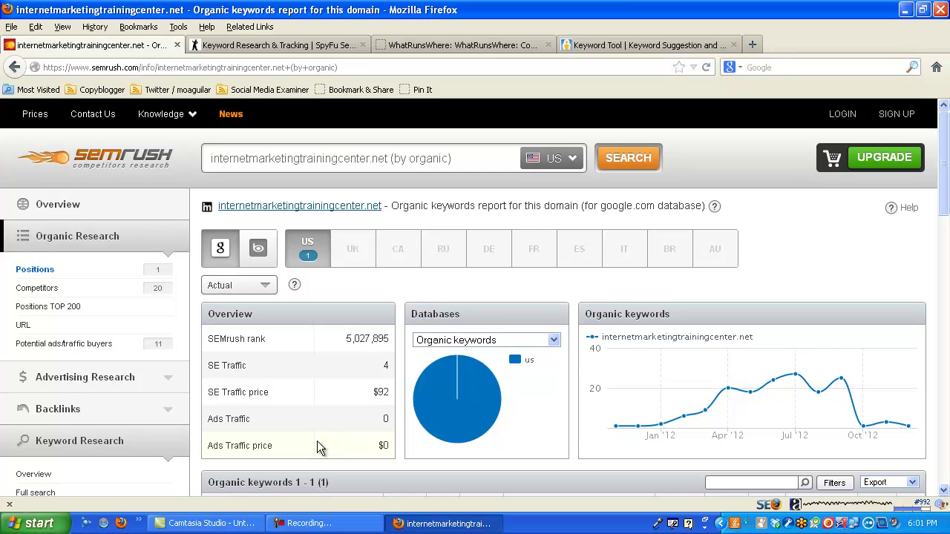
mouse_move(692, 415)
drag(946, 178, 945, 234)
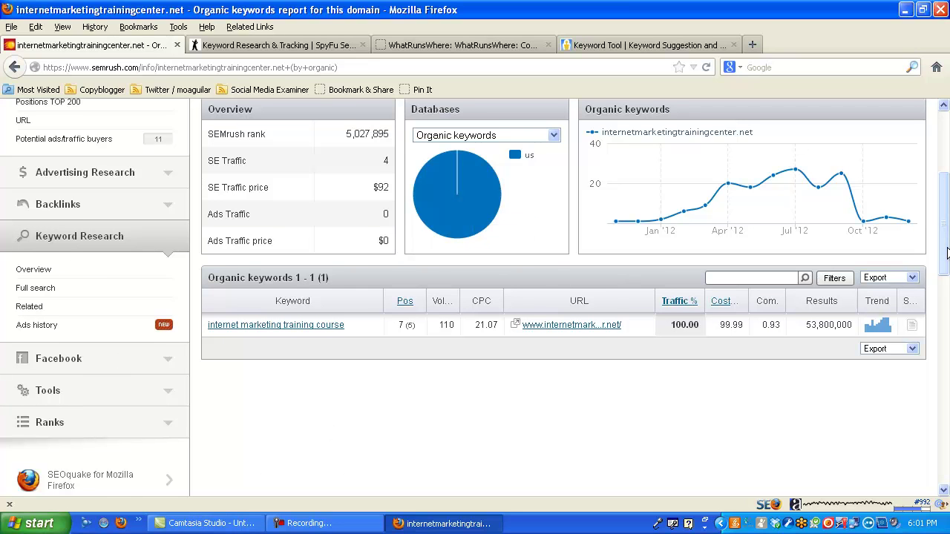
drag(947, 253, 946, 191)
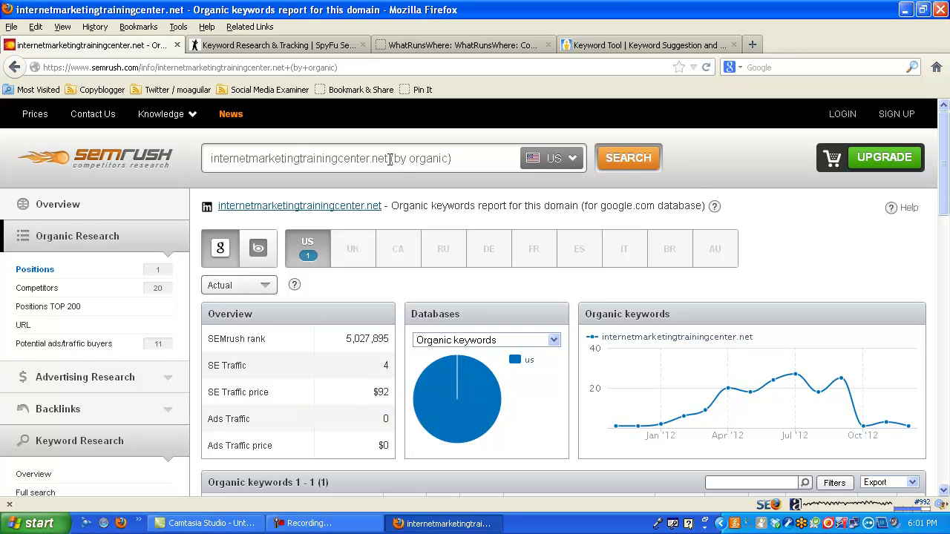
Copy the domain name internetmarketingtrainingcenter.net from the search box
drag(390, 159, 211, 167)
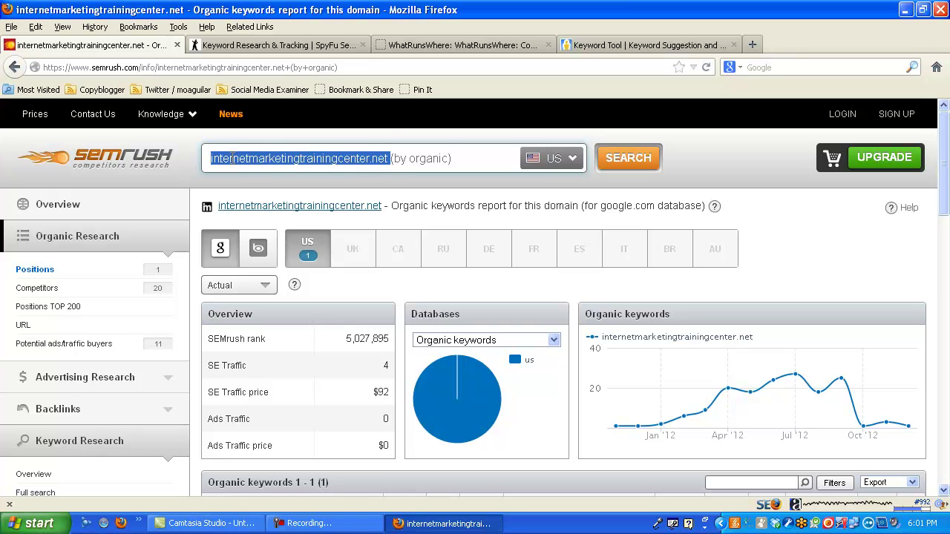
right_click(232, 158)
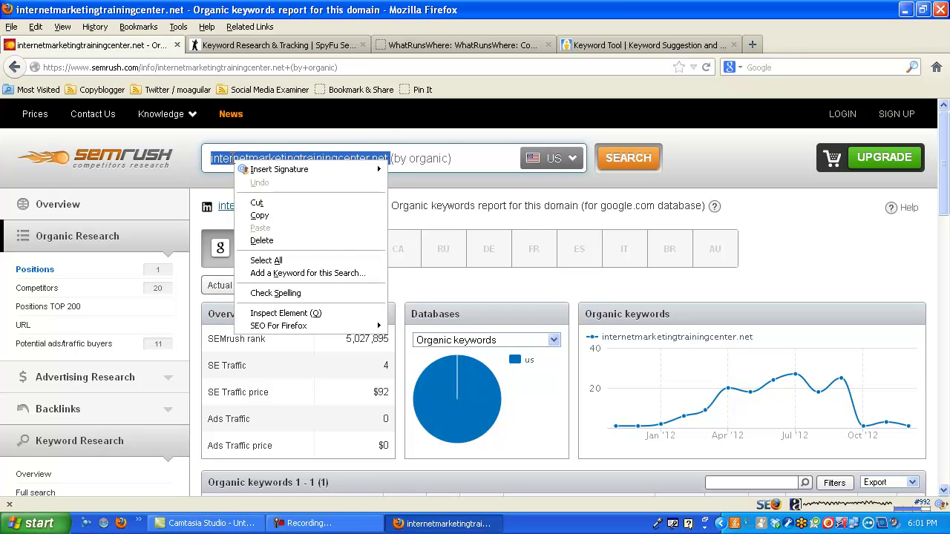
click(263, 215)
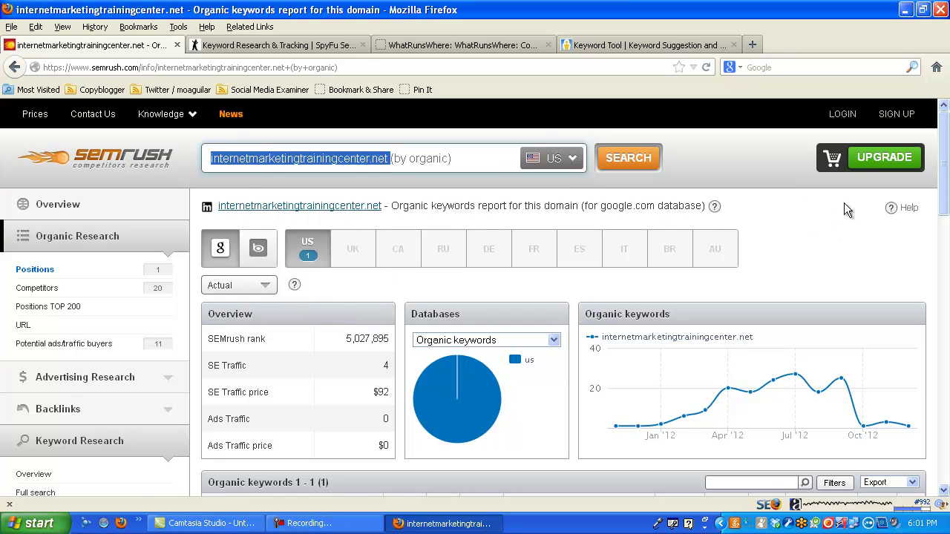
Paste internetmarketingtrainingcenter.net into SpyFu's search box and search it
click(270, 46)
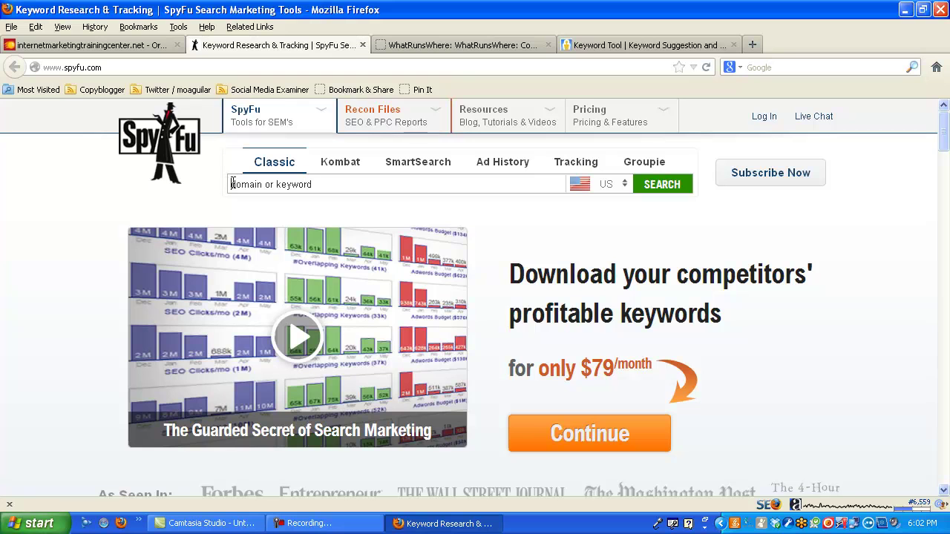
right_click(300, 184)
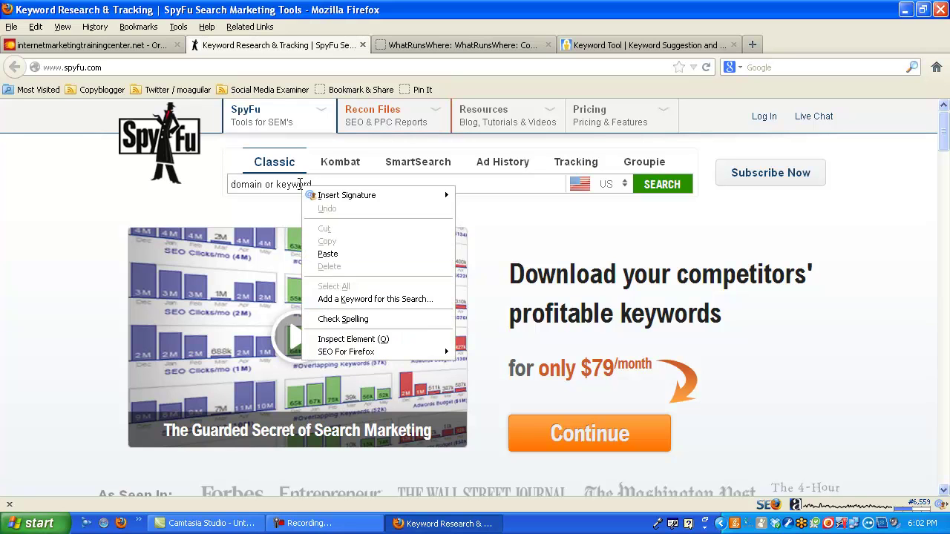
click(326, 252)
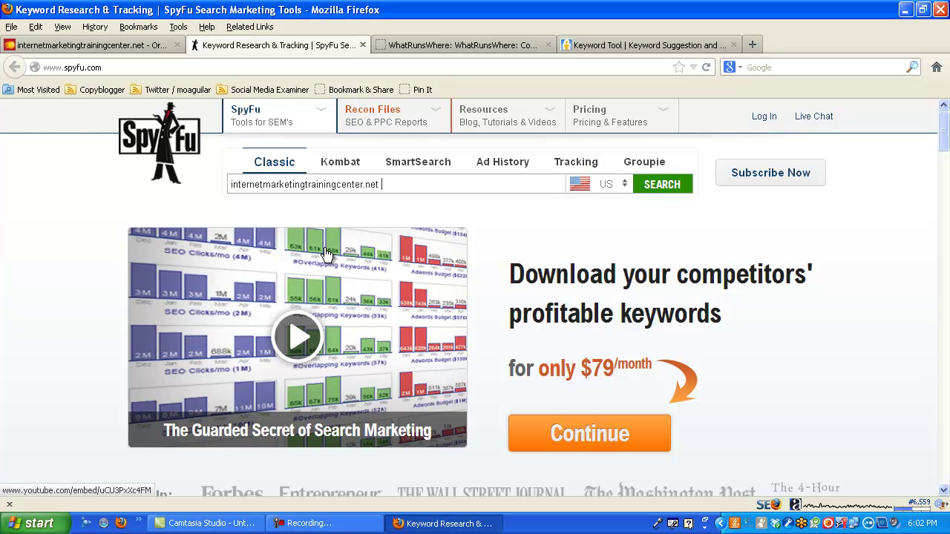
click(648, 186)
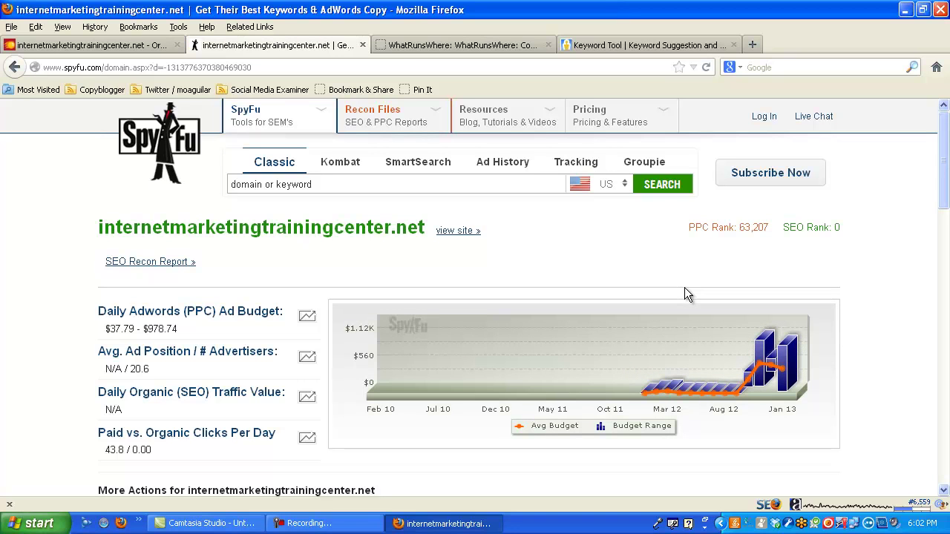
Scroll to SpyFu's Ten Best Paid Keywords chart and view the second keyword's October ad
mouse_move(748, 379)
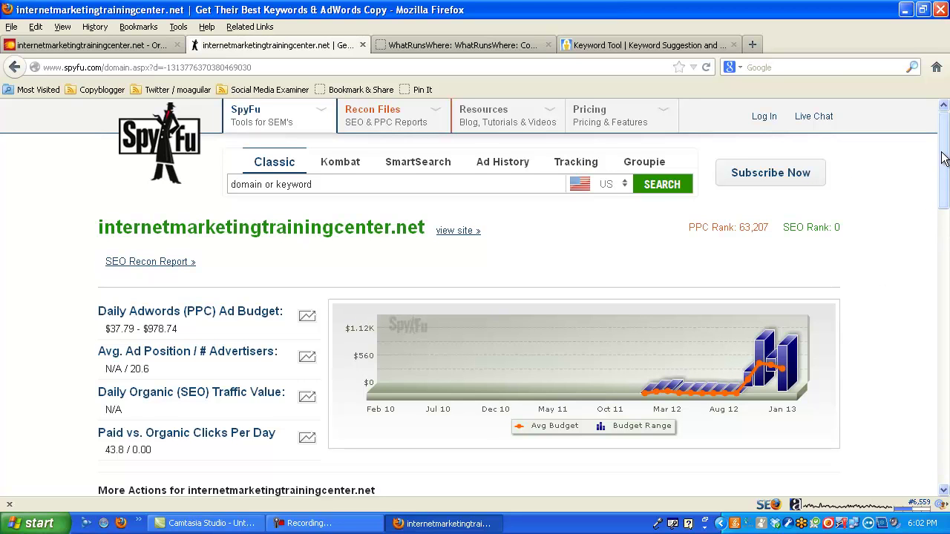
drag(944, 158, 947, 281)
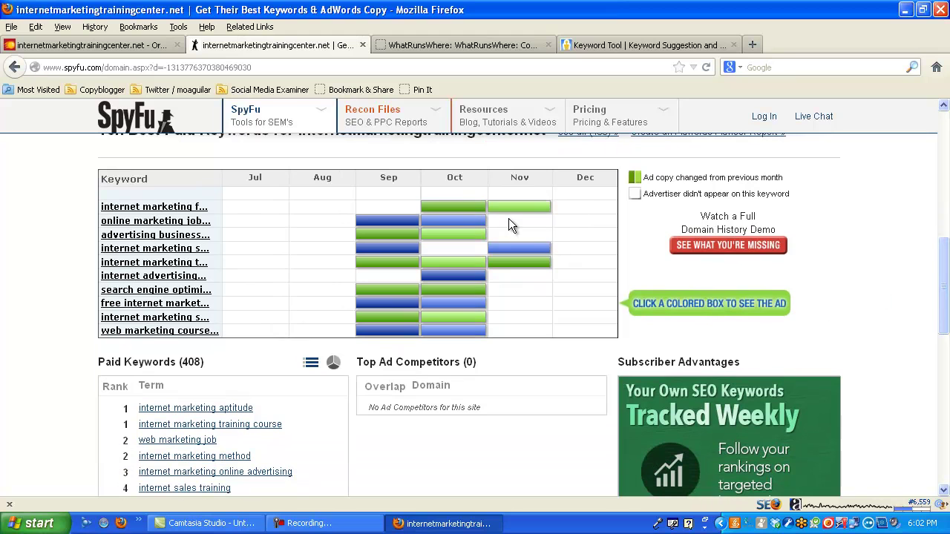
mouse_move(509, 215)
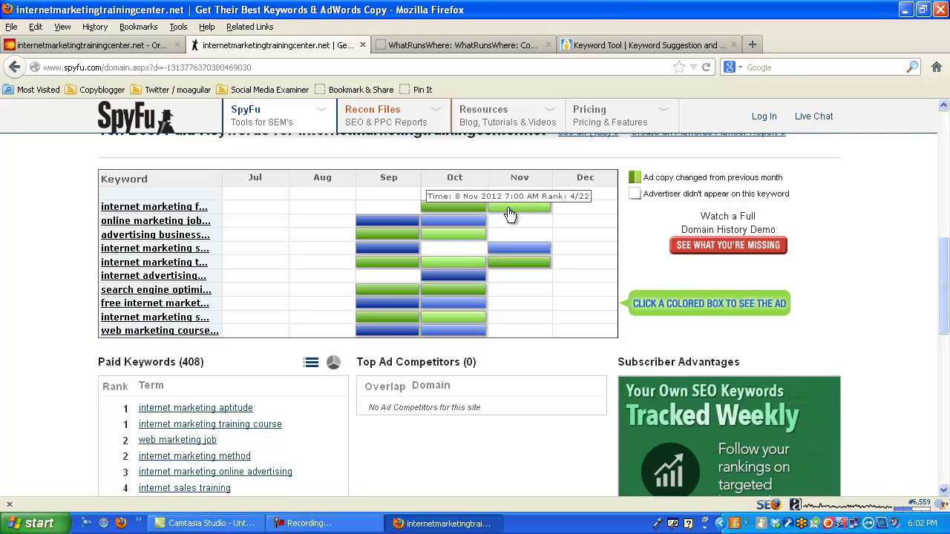
mouse_move(468, 227)
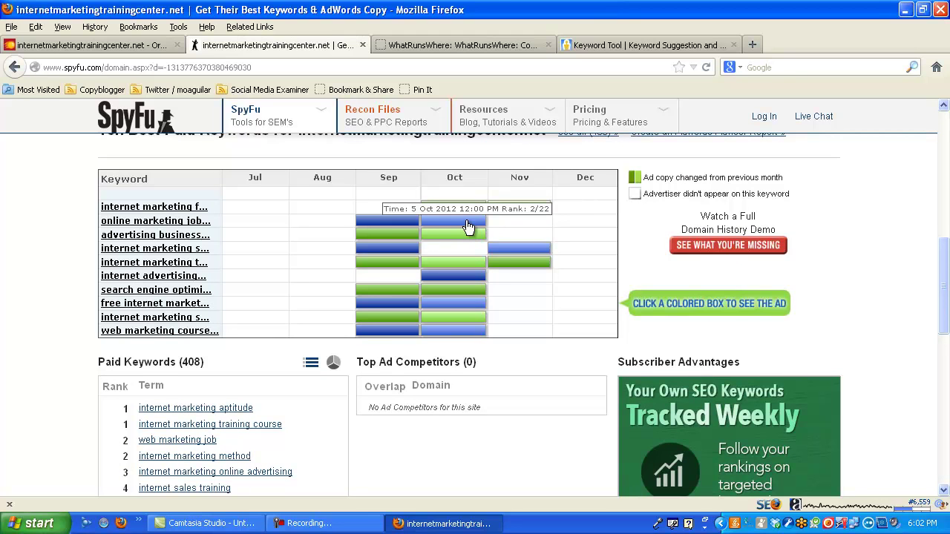
click(468, 227)
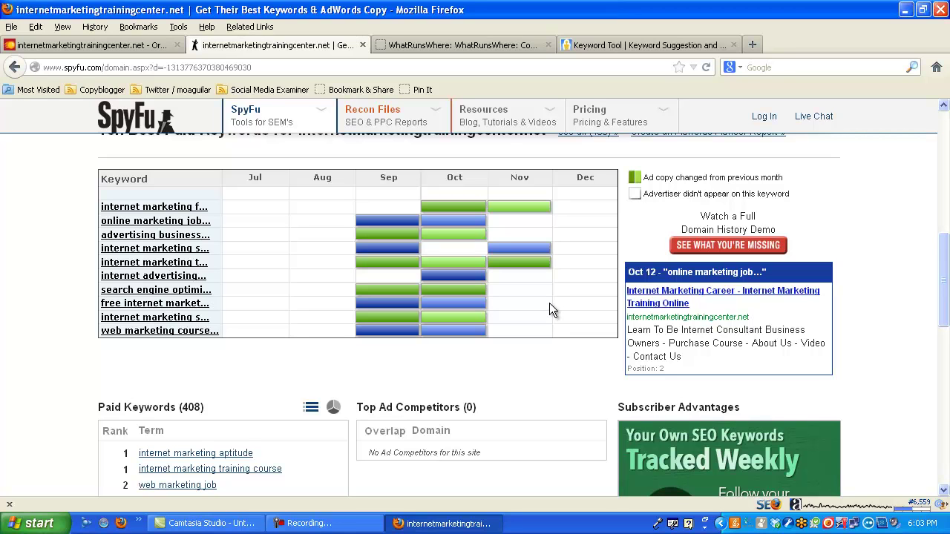
drag(944, 272, 945, 321)
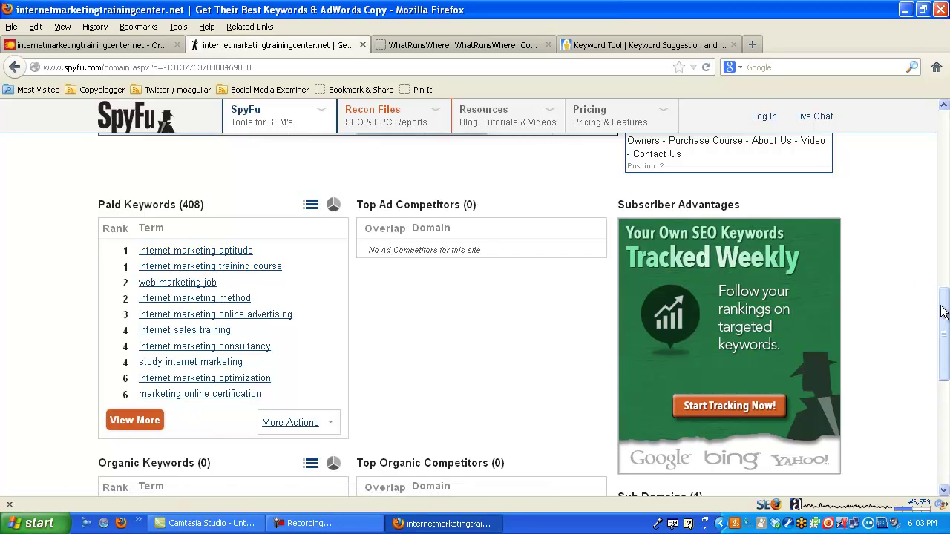
drag(943, 312, 944, 111)
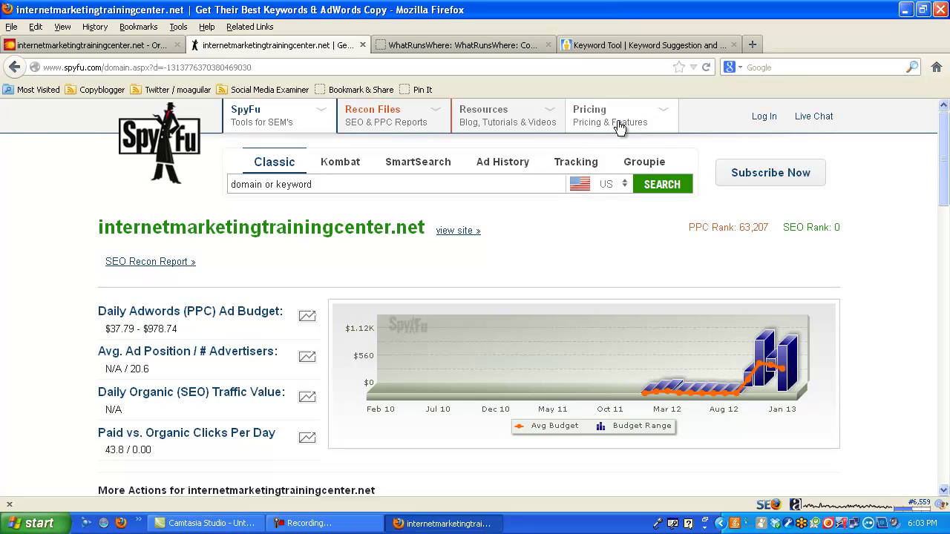
mouse_move(616, 123)
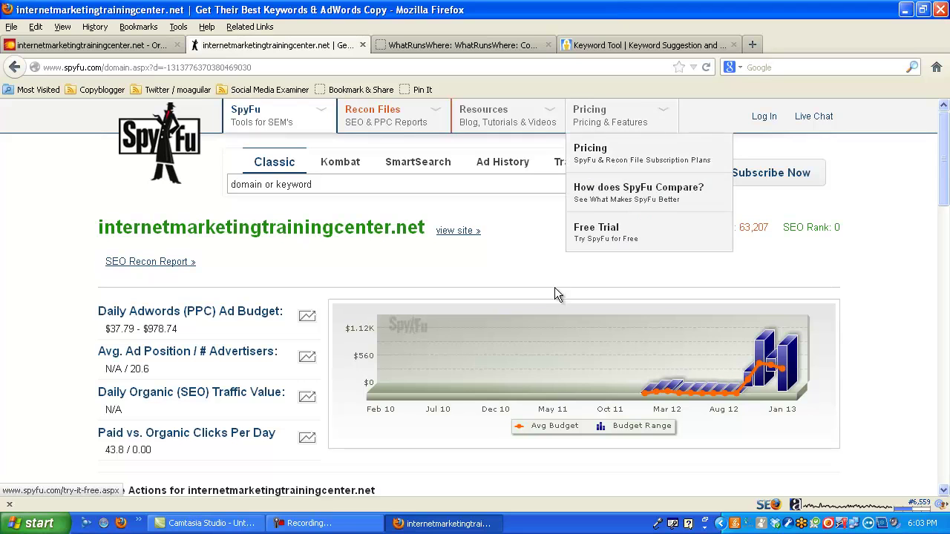
Go to WhatRunsWhere's Get Started pricing page and scroll through its subscription packages
click(486, 46)
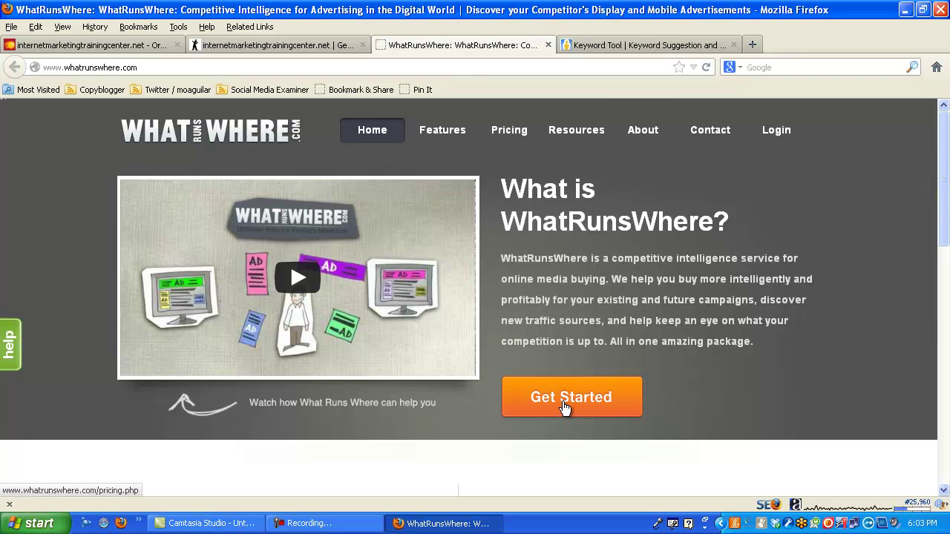
click(564, 405)
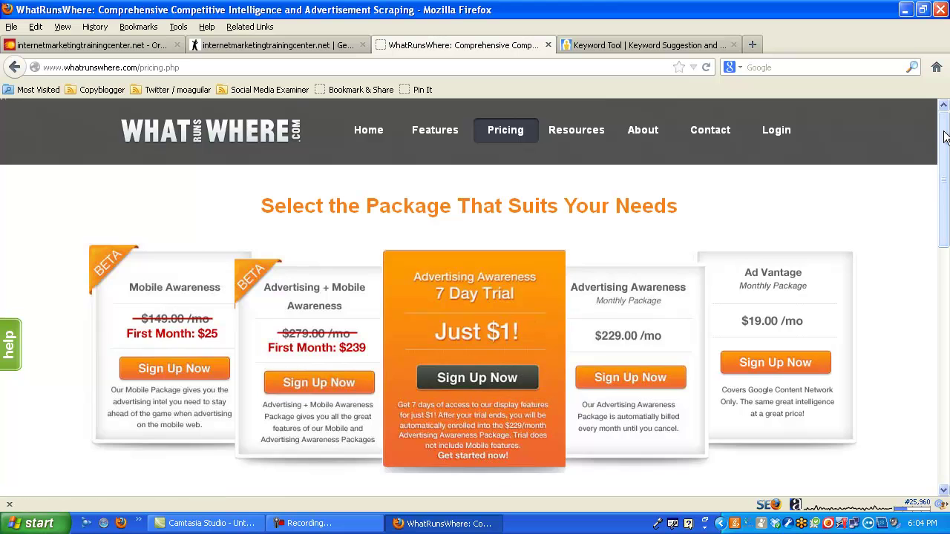
drag(945, 138, 946, 326)
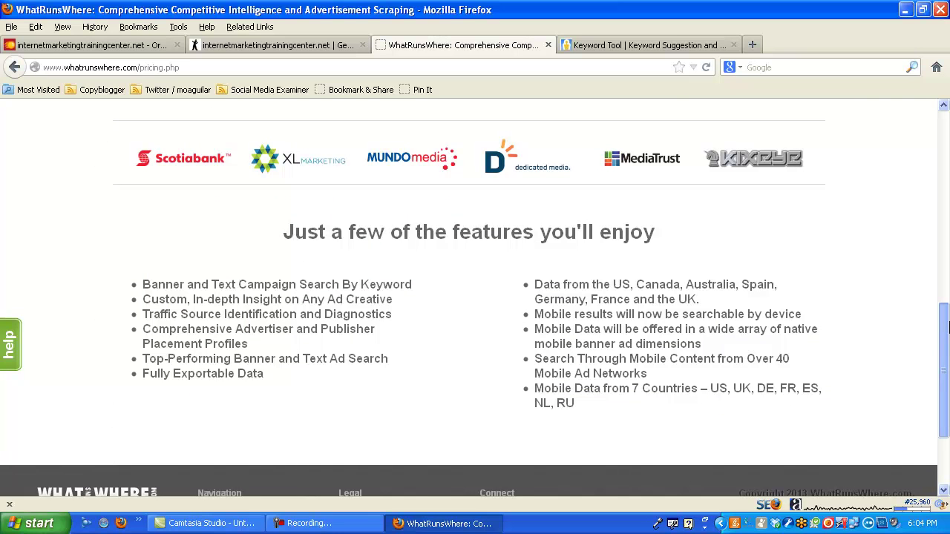
drag(946, 326, 908, 99)
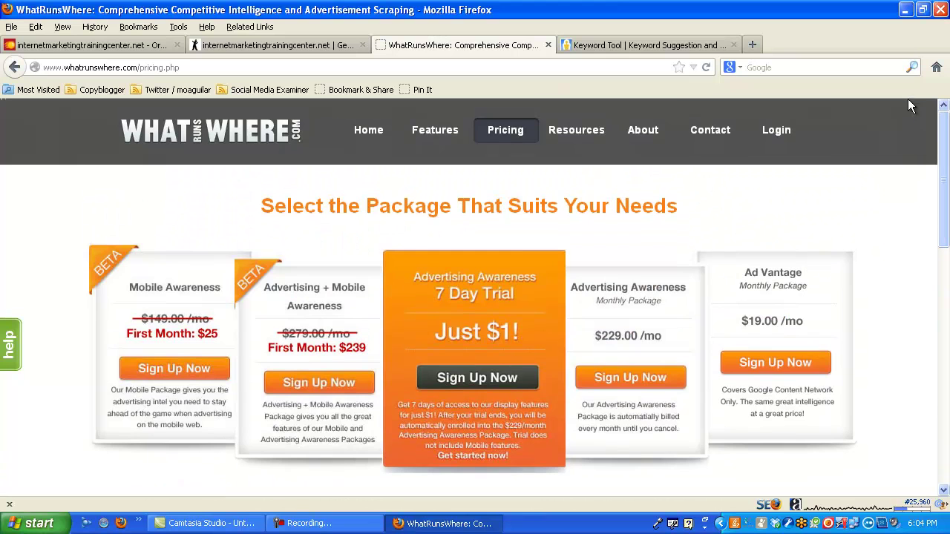
Switch to the AdGooroo homepage tab and look over its navigation menus
click(645, 44)
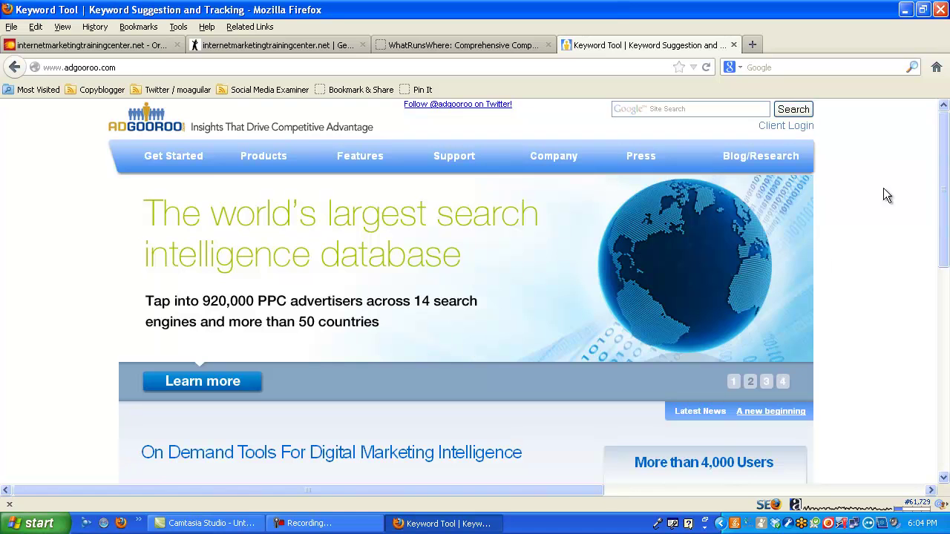
drag(943, 135, 937, 109)
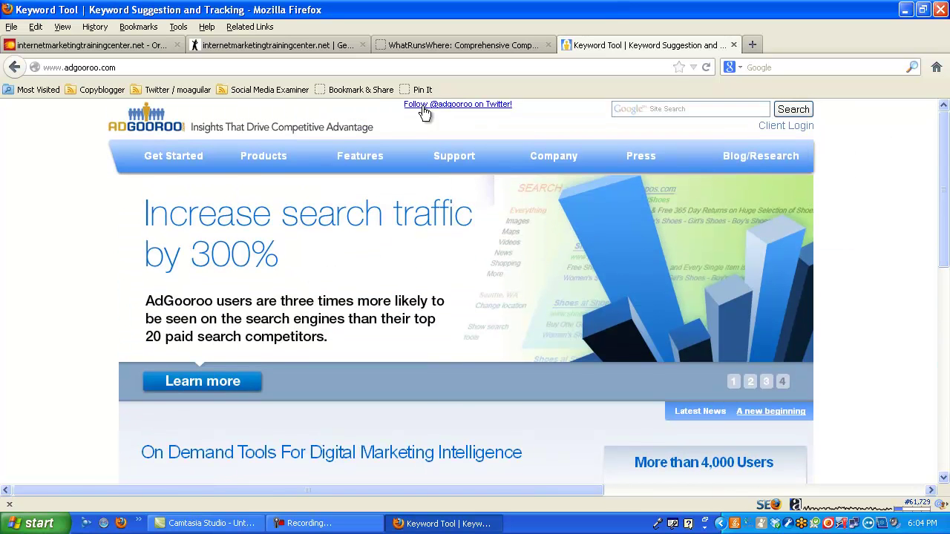
mouse_move(354, 159)
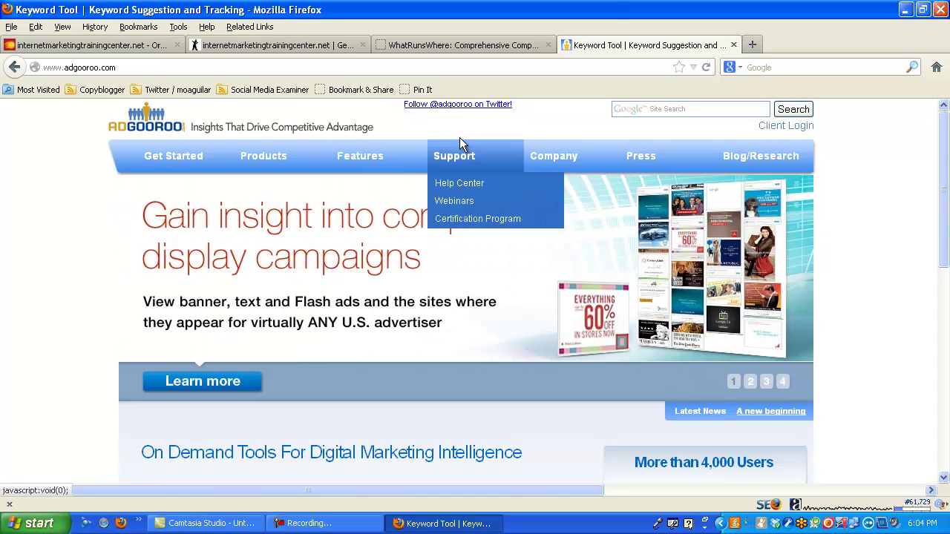